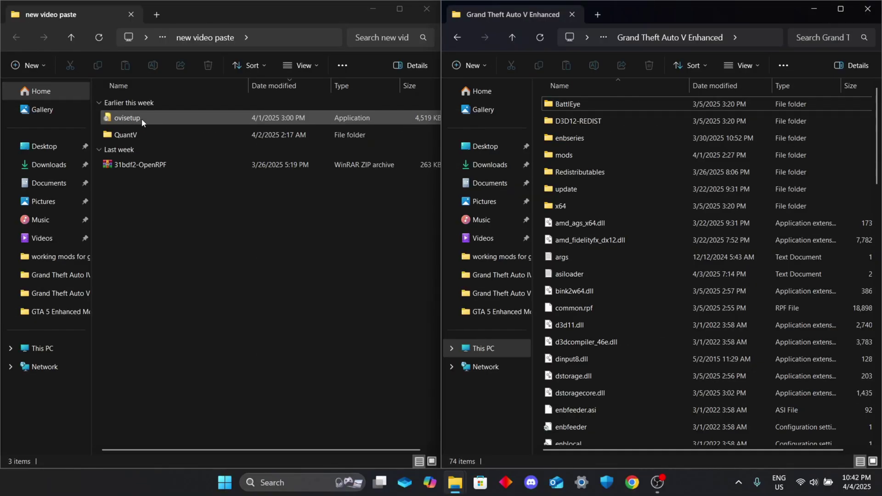
# Run and close the OpenIV installer, then extract the OpenRPF zip into a 31bdf2-OpenRPF folder
pyautogui.doubleClick(141, 118)
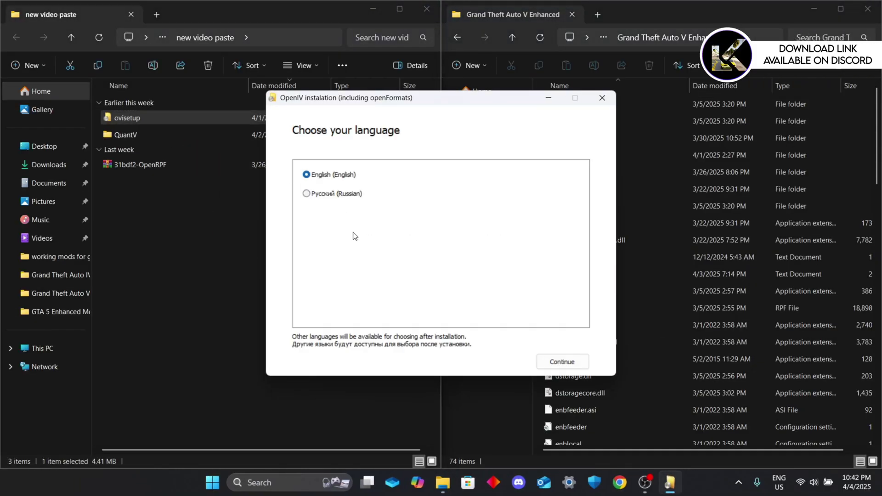
pyautogui.click(602, 97)
pyautogui.rightClick(158, 165)
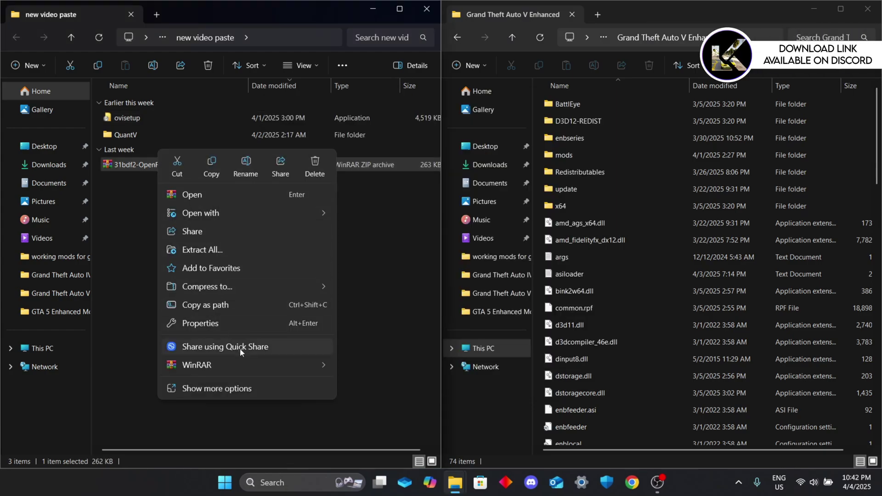
pyautogui.moveTo(301, 364)
pyautogui.click(390, 401)
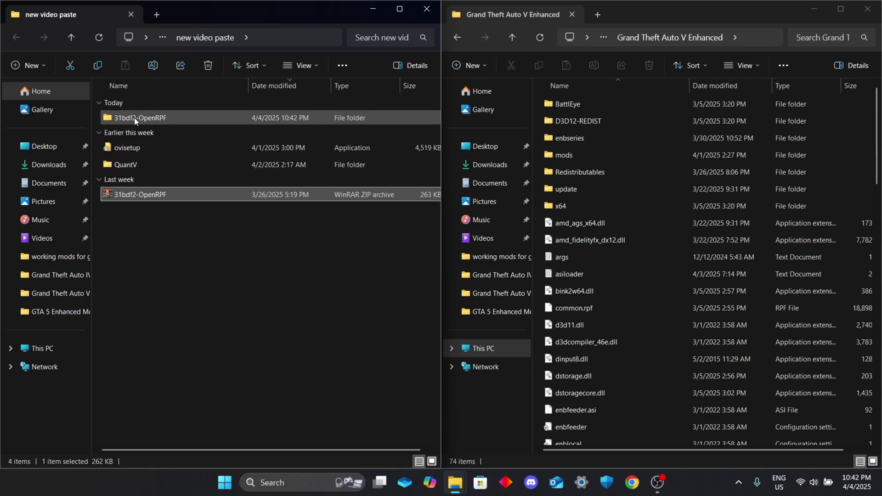
# Copy OpenRPF.asi from the extracted folder into the Grand Theft Auto V Enhanced folder
pyautogui.doubleClick(144, 119)
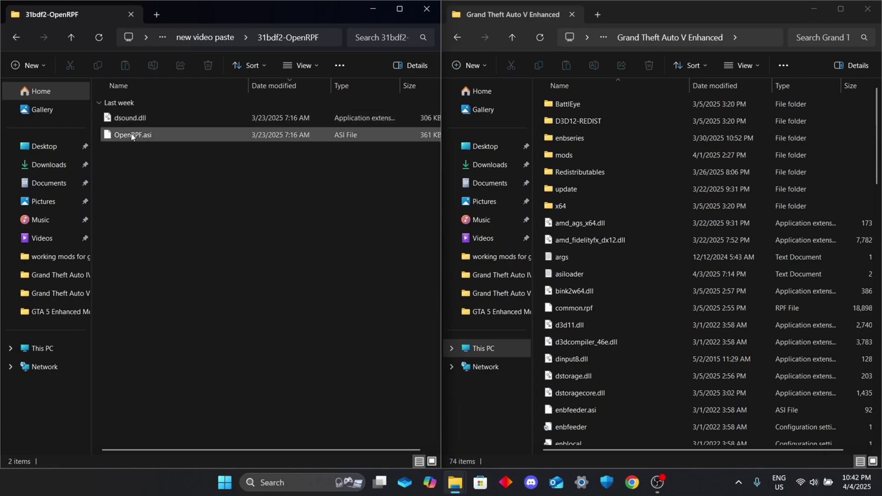
pyautogui.click(169, 135)
pyautogui.moveTo(131, 134); pyautogui.dragTo(536, 249)
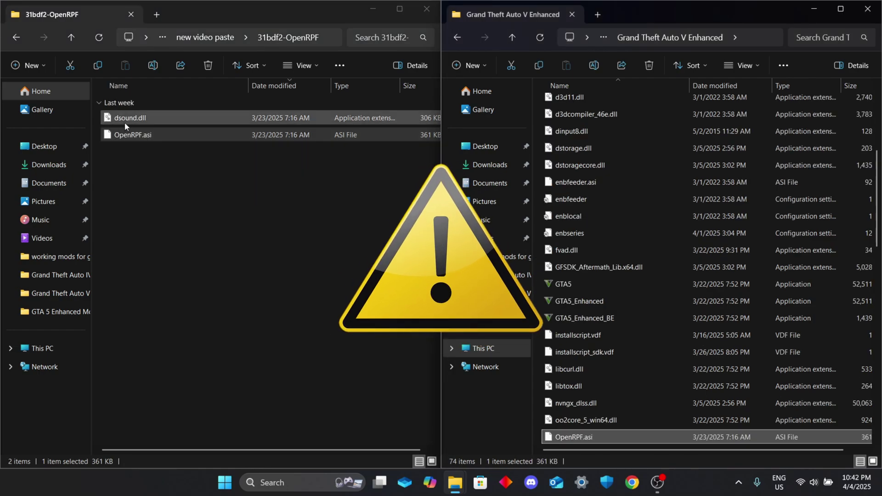
# Copy all nine QuantV GTA_folder items, including d3d11.dll and QuantV.asi, into the game folder
pyautogui.click(15, 41)
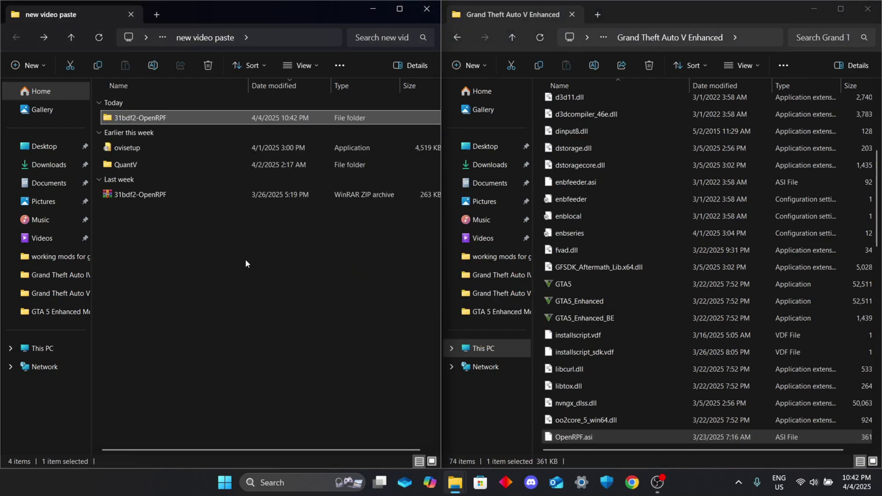
pyautogui.doubleClick(156, 164)
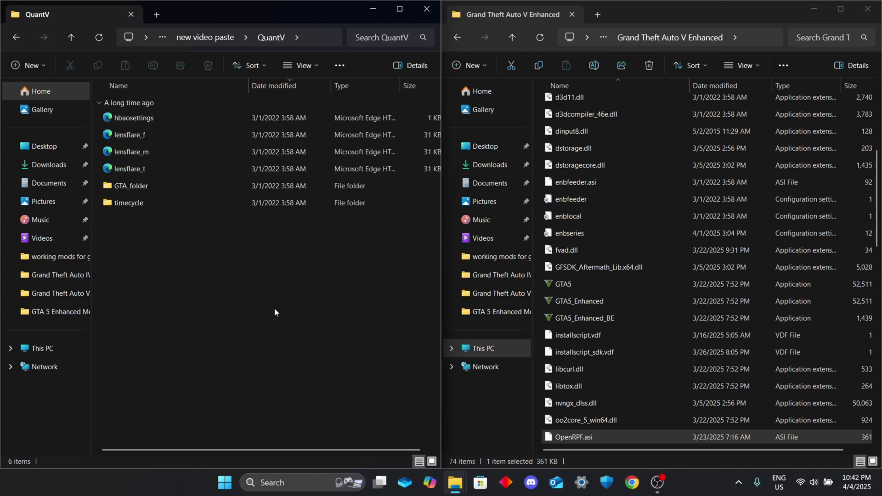
pyautogui.doubleClick(170, 186)
pyautogui.moveTo(148, 317); pyautogui.dragTo(156, 121)
pyautogui.moveTo(158, 255); pyautogui.dragTo(539, 287)
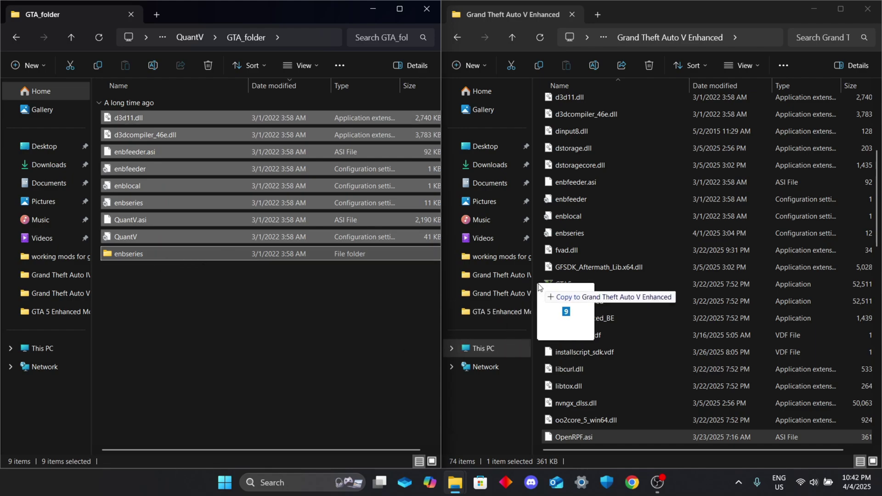
# Duplicate GTA5_Enhanced in the game folder and rename the copy to GTA5
pyautogui.click(601, 234)
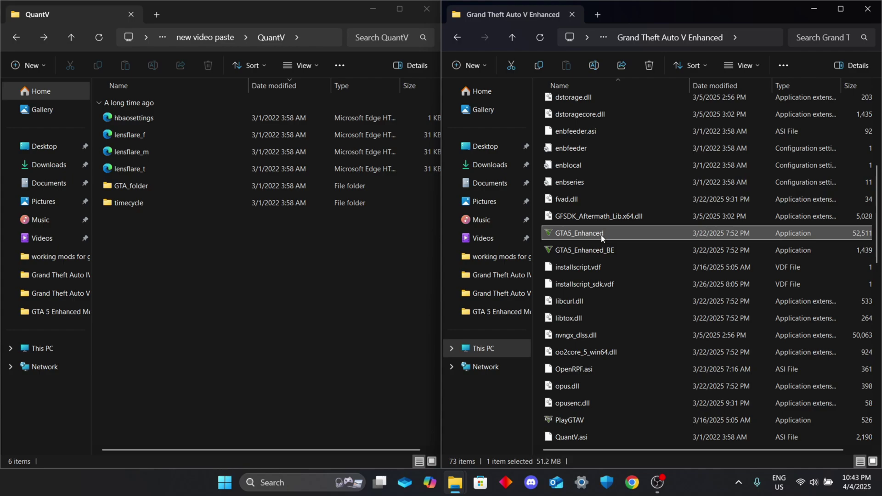
pyautogui.rightClick(602, 235)
pyautogui.click(654, 166)
pyautogui.click(568, 65)
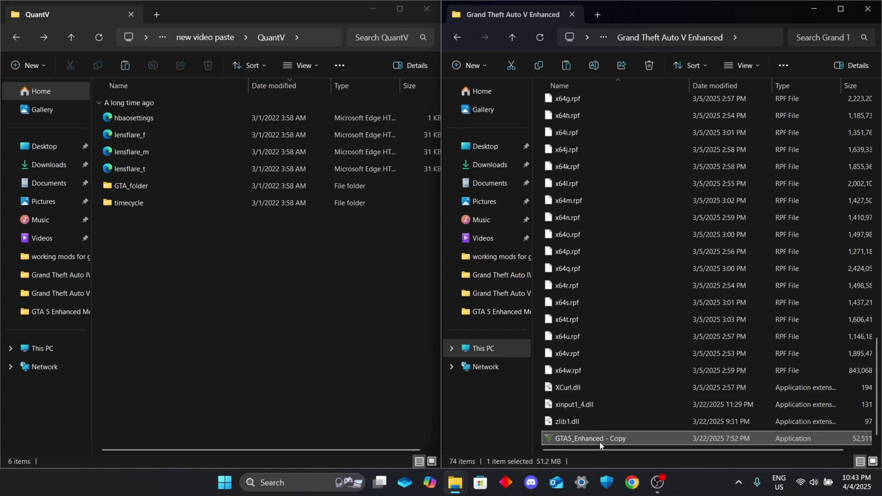
pyautogui.click(627, 440)
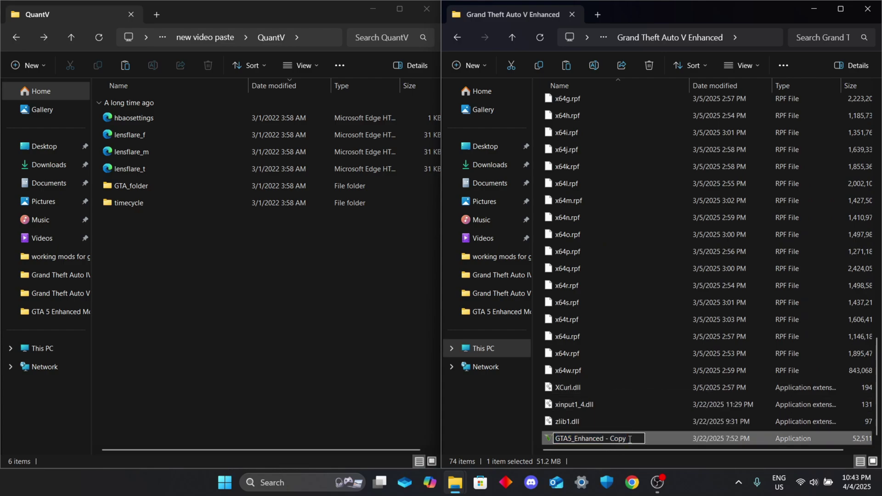
pyautogui.press('BackSpace')
pyautogui.press('BackSpace')
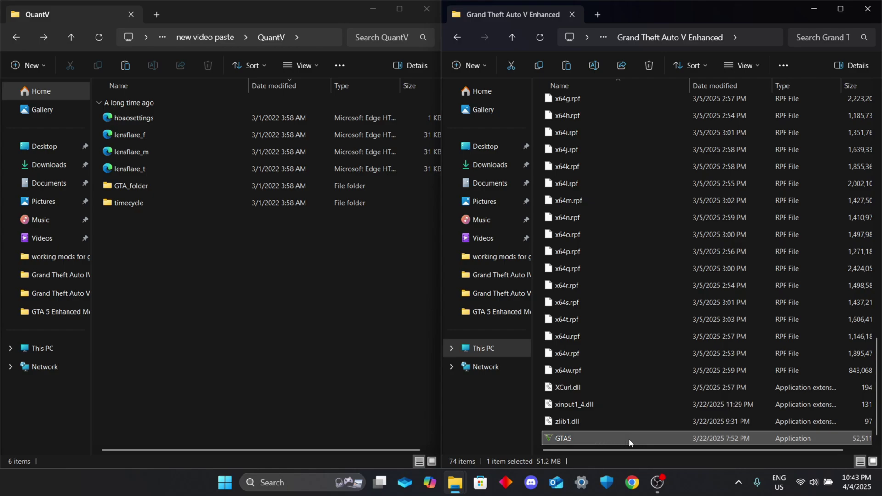
pyautogui.click(540, 37)
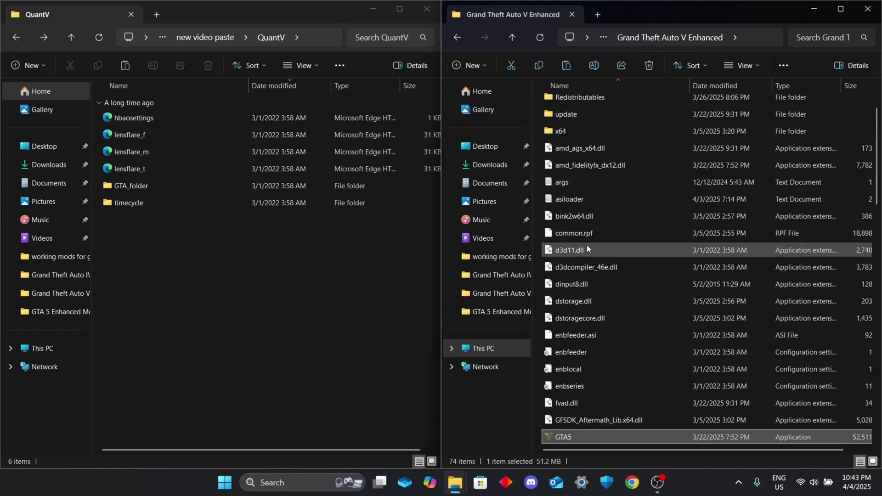
pyautogui.scroll(-2, 595, 444)
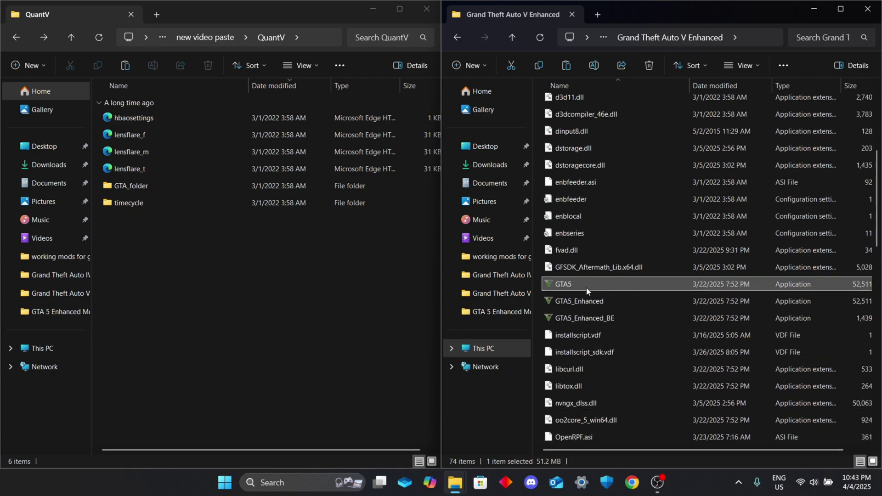
# Create a mods folder in the game folder with a new update folder inside it
pyautogui.press('Delete')
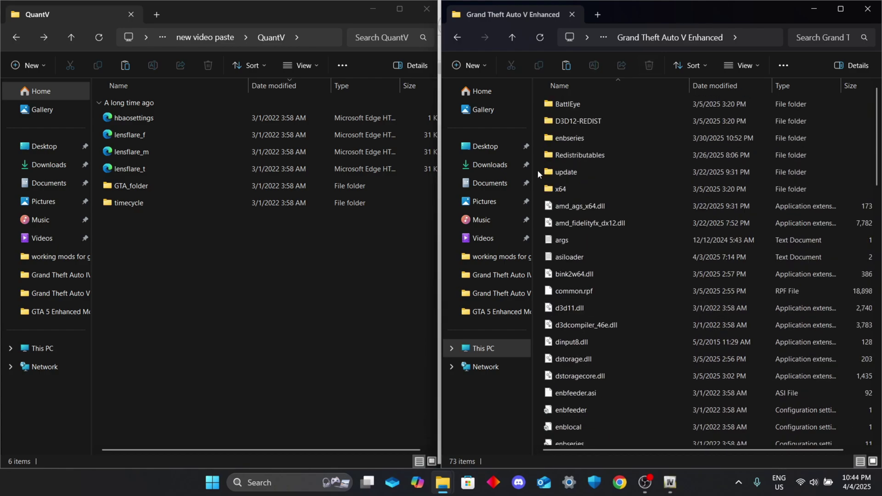
pyautogui.rightClick(534, 161)
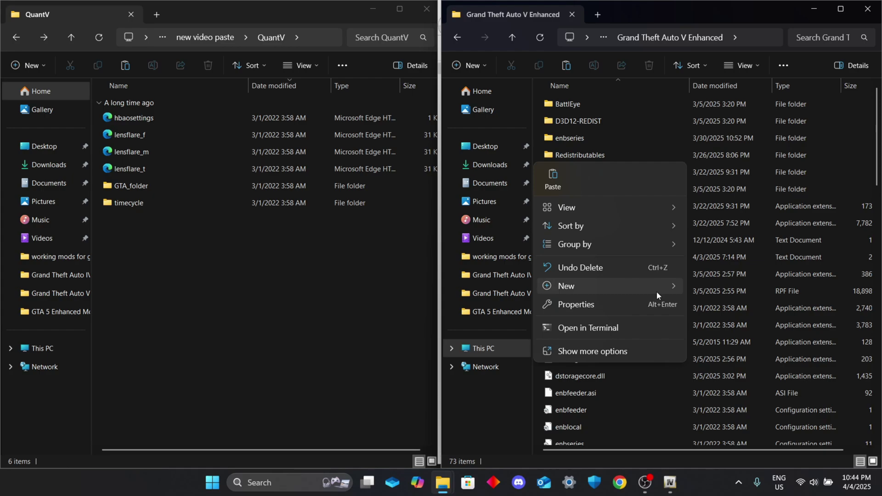
pyautogui.moveTo(659, 291)
pyautogui.click(729, 288)
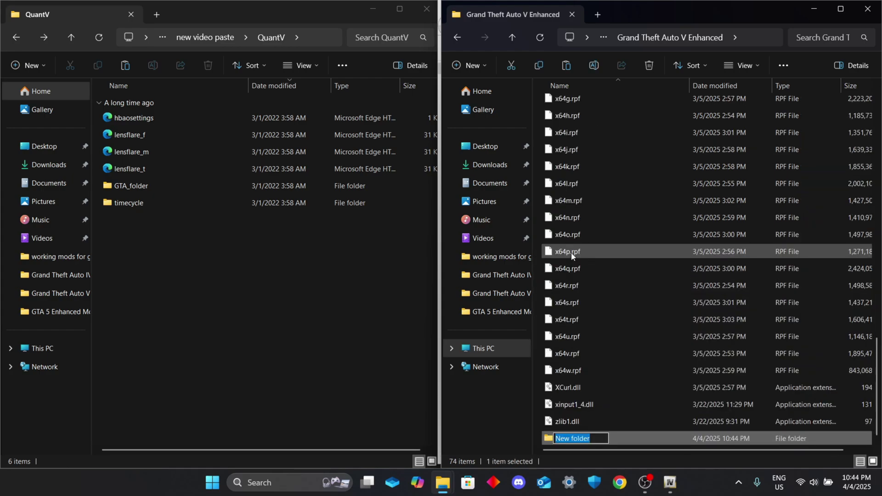
pyautogui.press('Return')
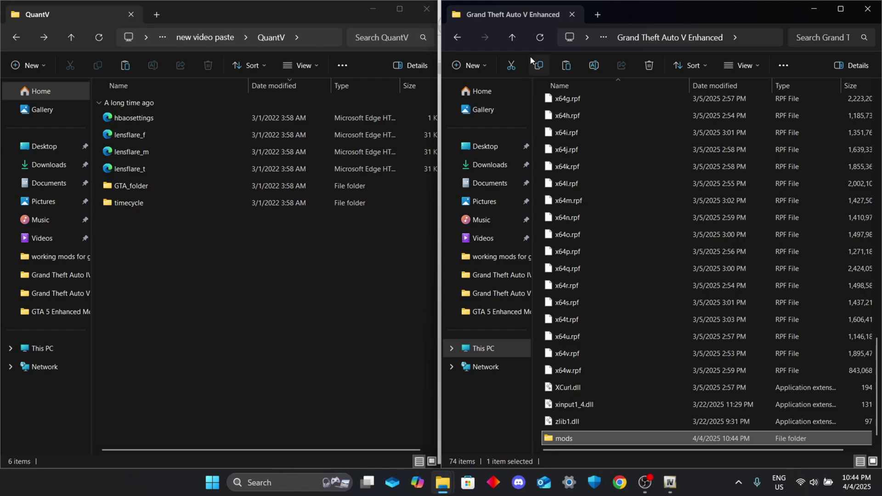
pyautogui.click(536, 41)
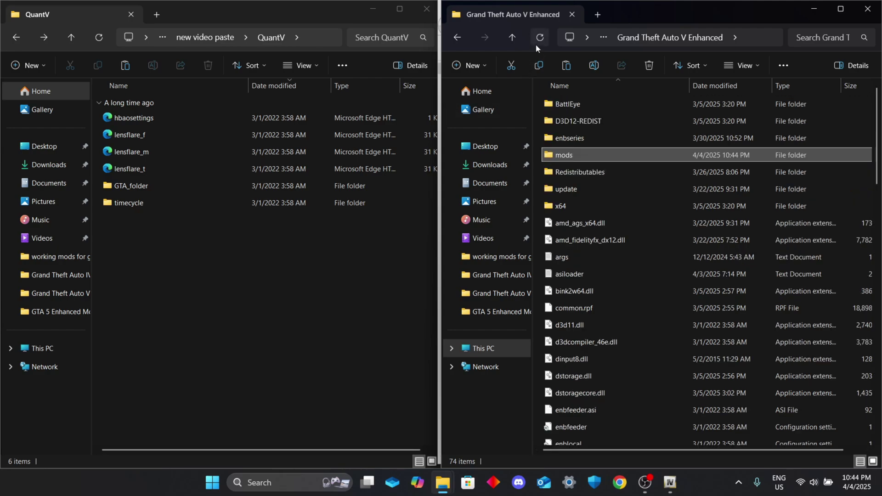
pyautogui.doubleClick(598, 159)
pyautogui.rightClick(599, 159)
pyautogui.moveTo(729, 282)
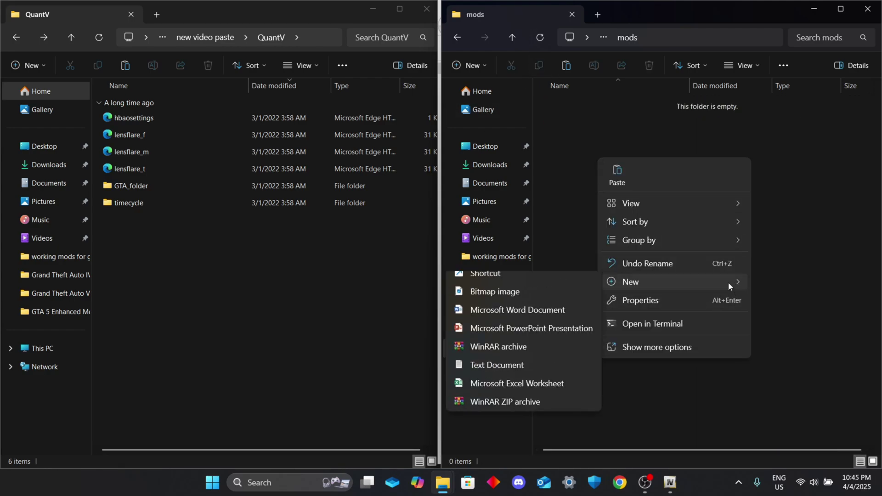
pyautogui.click(537, 285)
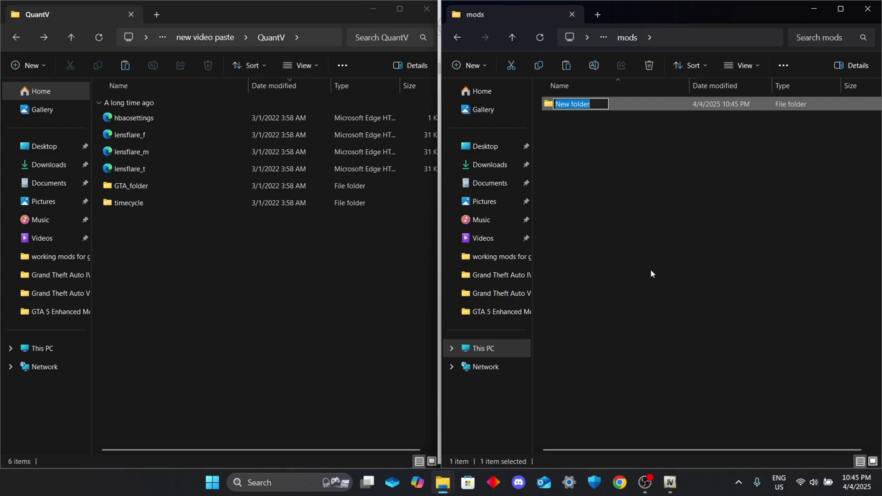
pyautogui.click(641, 266)
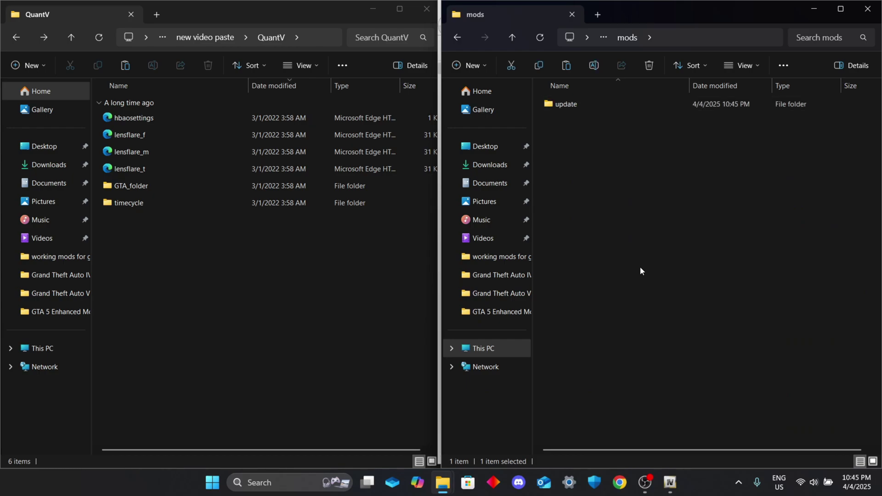
# Copy update.rpf from the game's update folder into mods\update
pyautogui.click(465, 40)
pyautogui.doubleClick(594, 189)
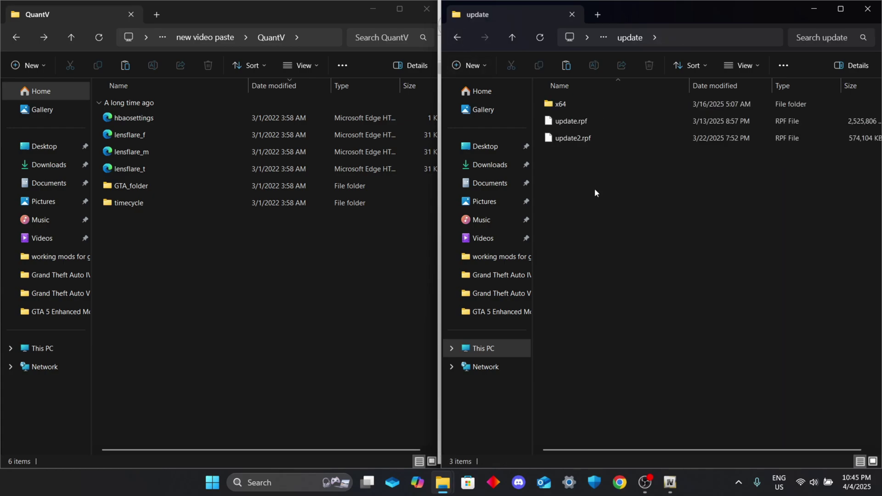
pyautogui.click(591, 122)
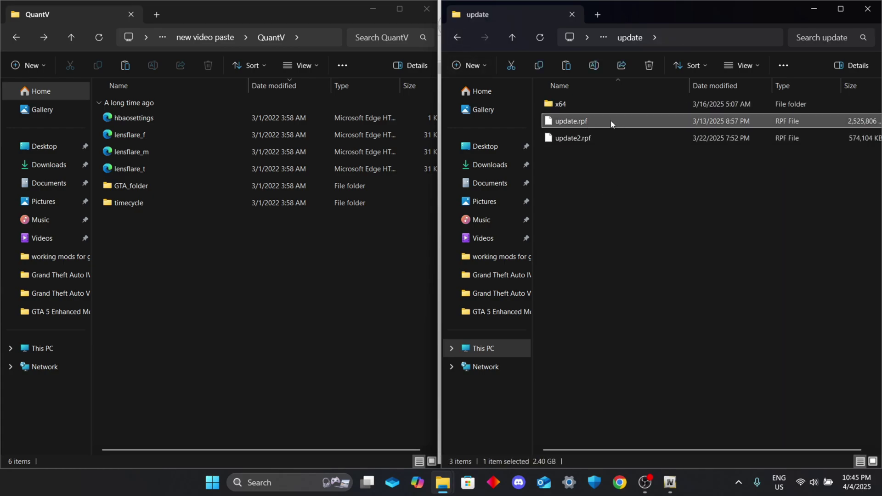
pyautogui.click(541, 65)
pyautogui.click(456, 37)
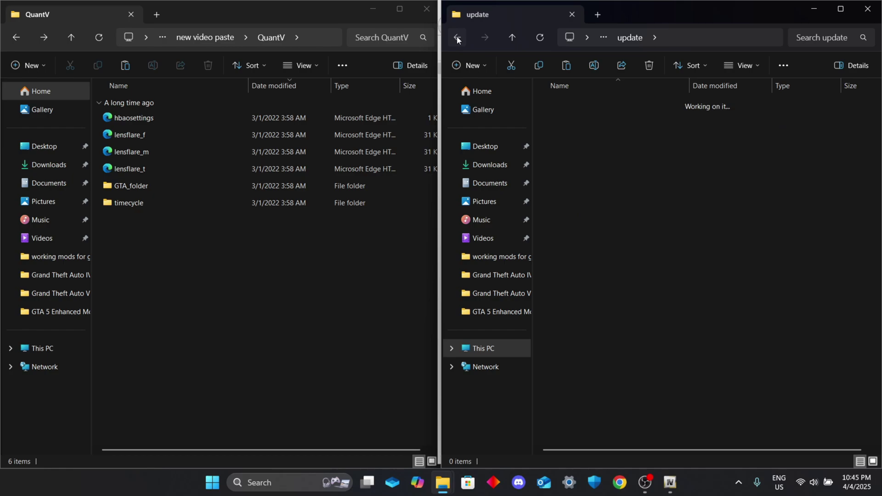
pyautogui.doubleClick(586, 149)
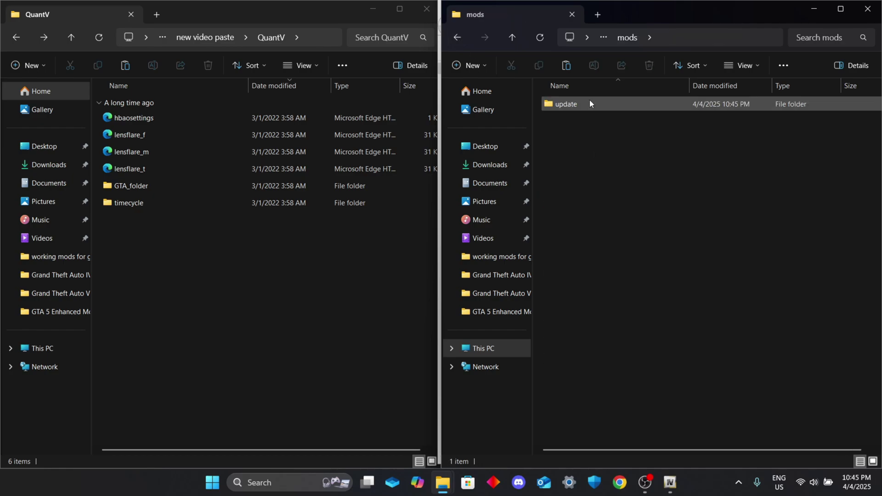
pyautogui.doubleClick(589, 99)
pyautogui.rightClick(589, 134)
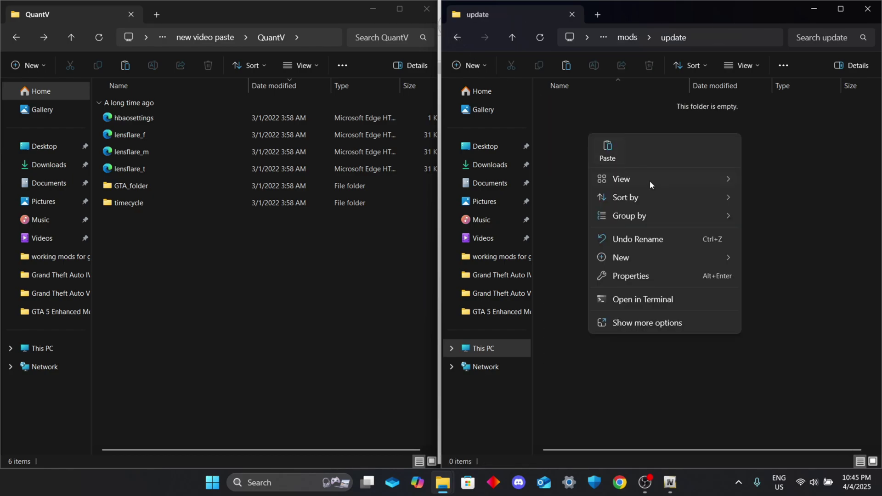
pyautogui.click(611, 141)
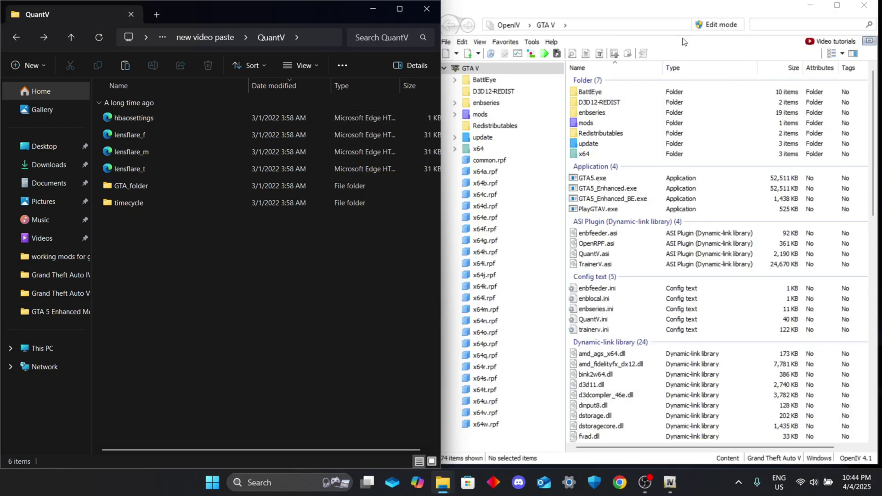
# Enable OpenIV edit mode and add hbaosettings.xml and three lensflare XMLs to update.rpf's common\data
pyautogui.click(718, 24)
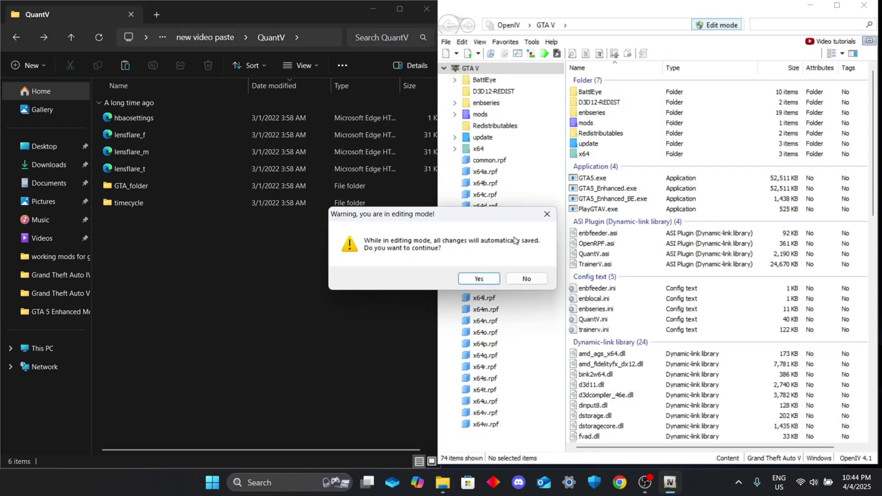
pyautogui.click(479, 278)
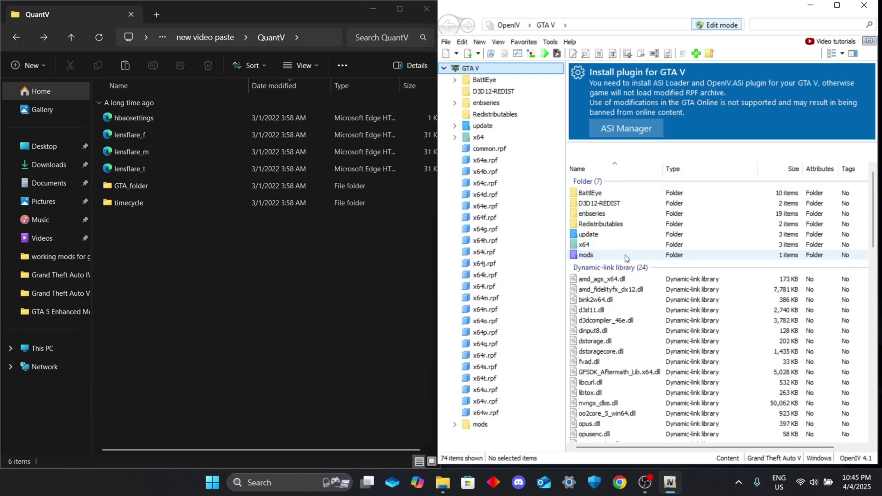
pyautogui.doubleClick(624, 254)
pyautogui.doubleClick(603, 180)
pyautogui.doubleClick(598, 228)
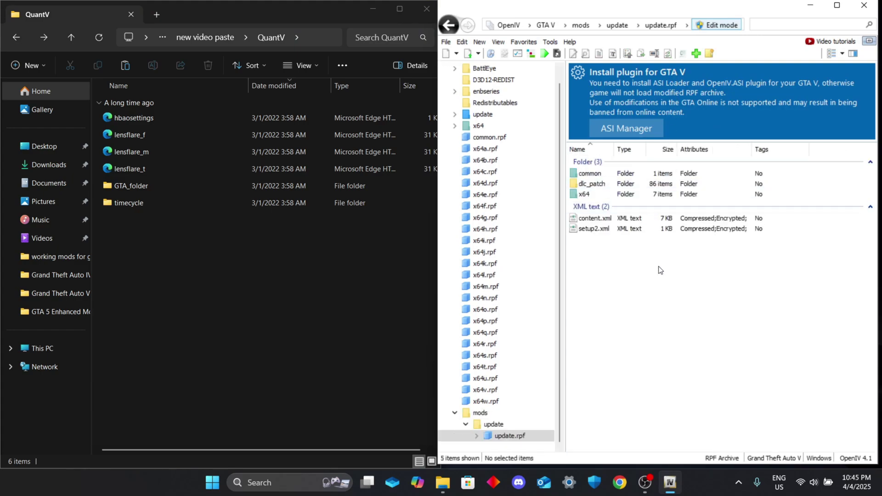
pyautogui.doubleClick(593, 175)
pyautogui.doubleClick(600, 178)
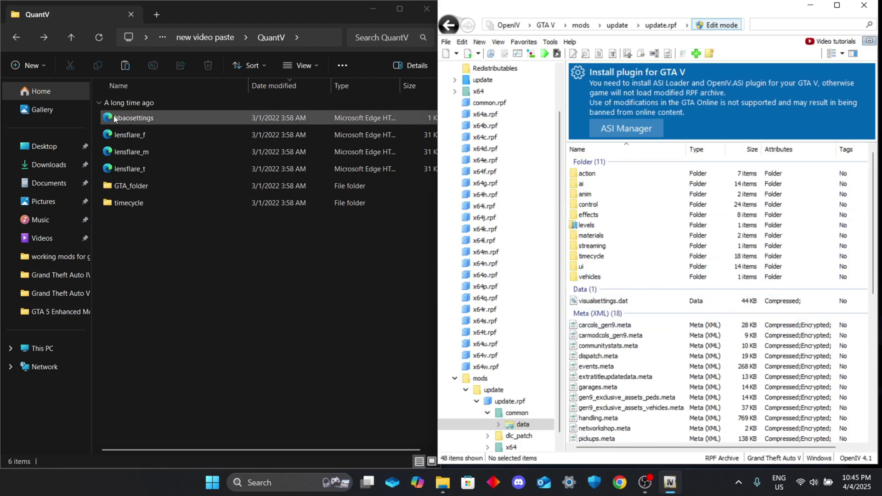
pyautogui.moveTo(95, 116); pyautogui.dragTo(545, 299)
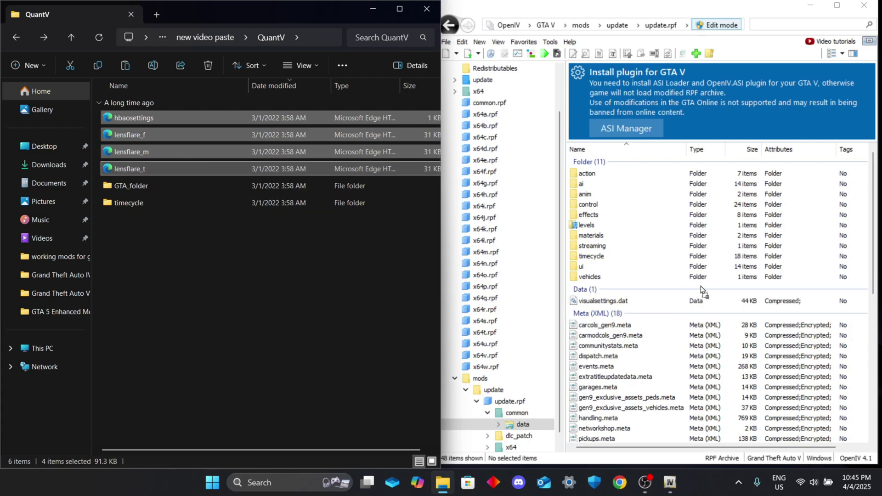
pyautogui.scroll(-5, 726, 319)
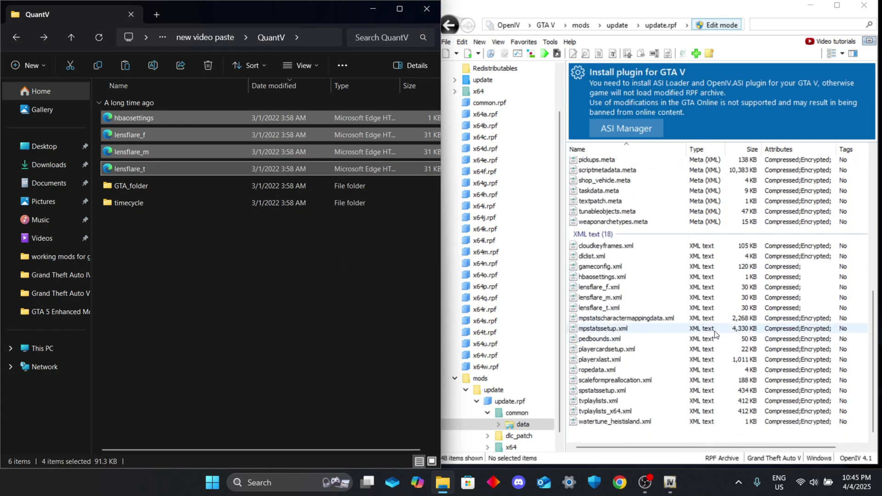
# Drag all 19 QuantV timecycle files into update.rpf's timecycle folder in OpenIV
pyautogui.doubleClick(130, 203)
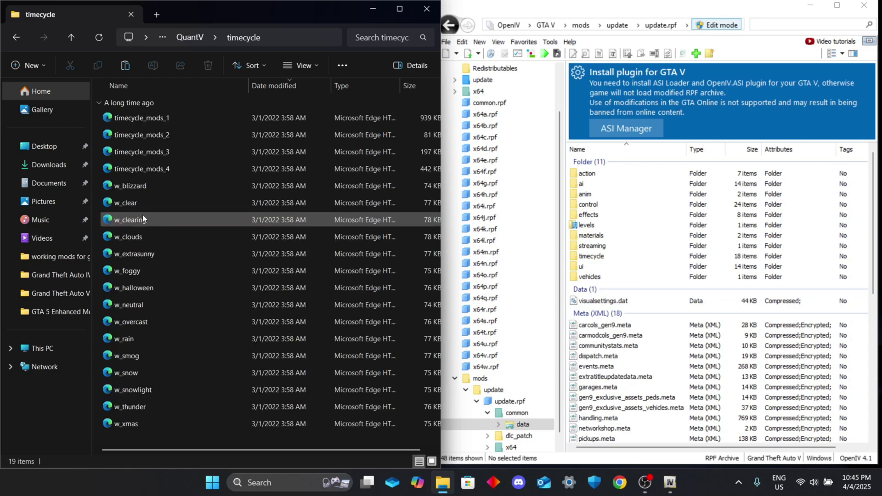
pyautogui.doubleClick(626, 255)
pyautogui.moveTo(127, 442); pyautogui.dragTo(128, 121)
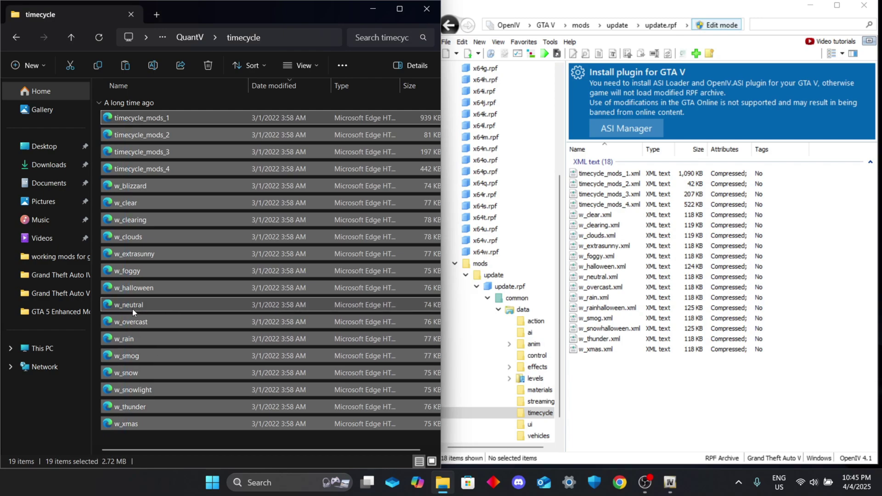
pyautogui.moveTo(136, 322); pyautogui.dragTo(661, 384)
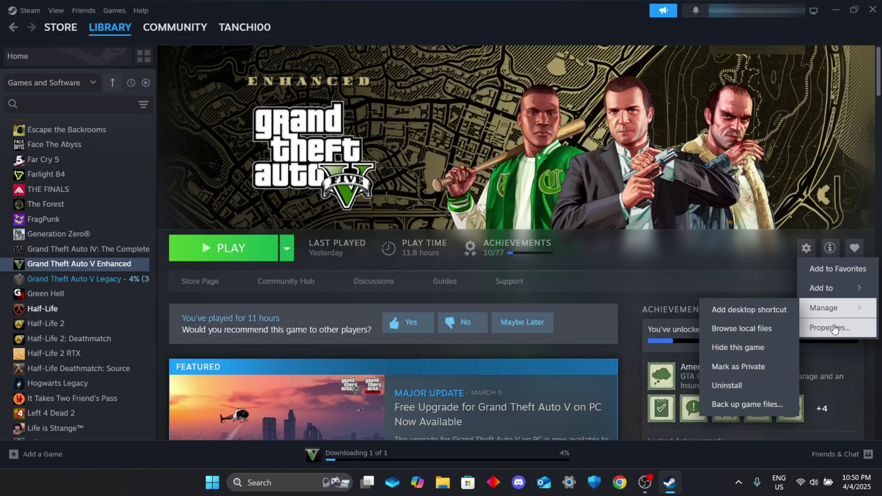
pyautogui.click(831, 328)
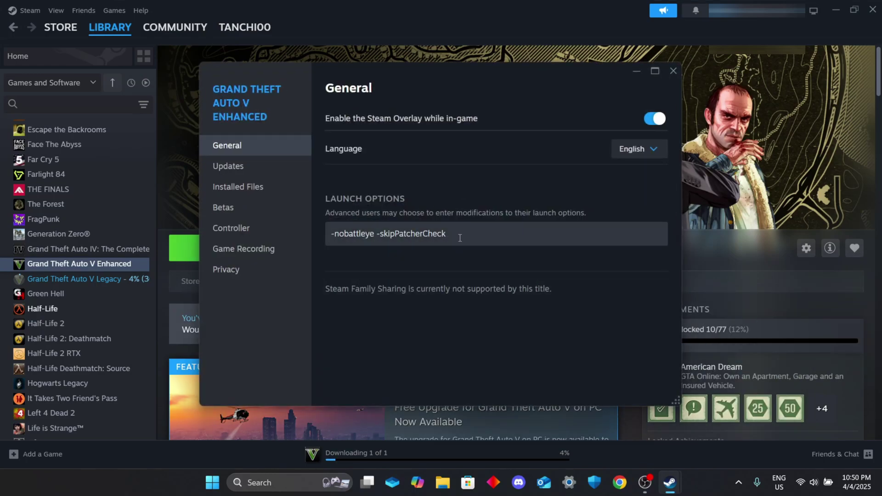
# Enter -nobattleye -skipPatcherCheck as the game's Steam launch options
pyautogui.moveTo(460, 238); pyautogui.dragTo(317, 236)
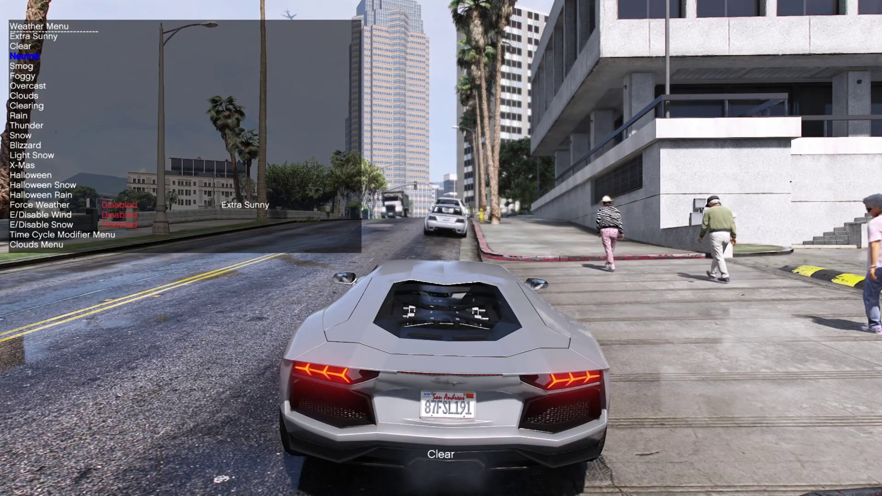
# Pick Neutral in the in-game Weather Menu and close the menu
pyautogui.press('Down')
pyautogui.press('Return')
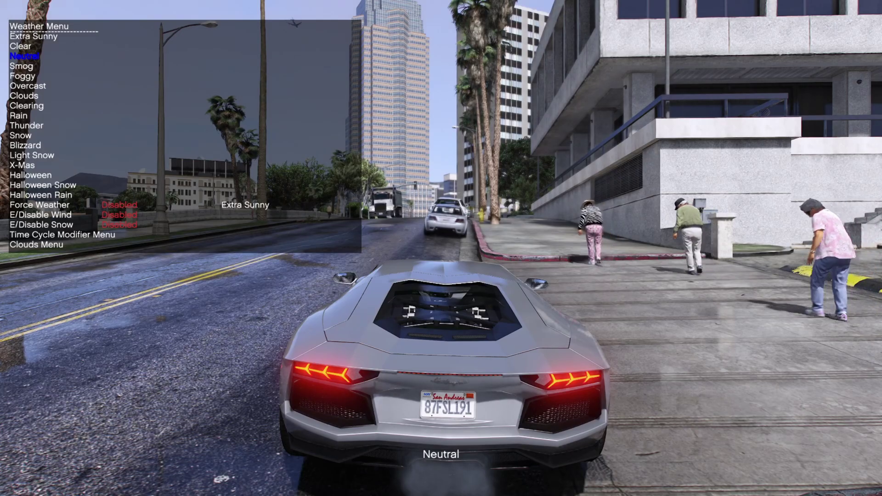
pyautogui.press('BackSpace')
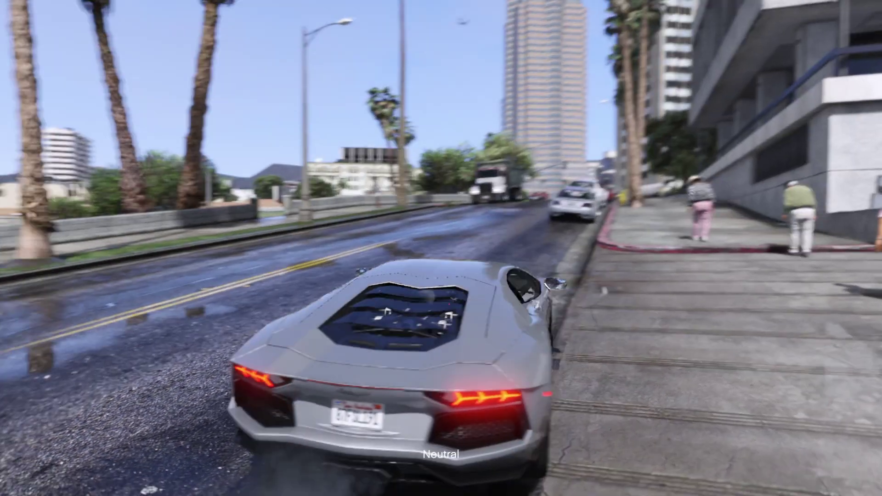